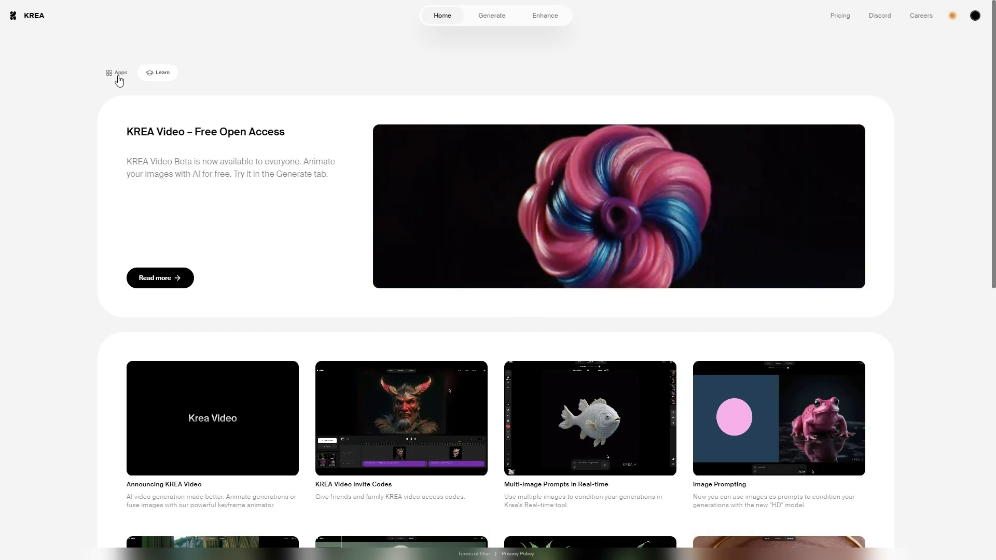
# Open the Apps list and launch the Generate Videos editor from the Video card
pyautogui.click(121, 72)
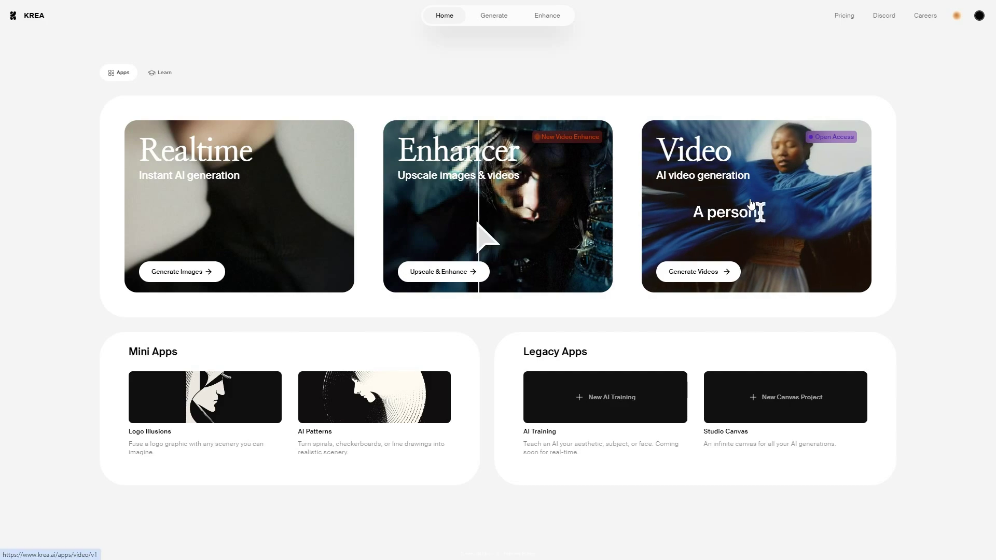
pyautogui.click(822, 211)
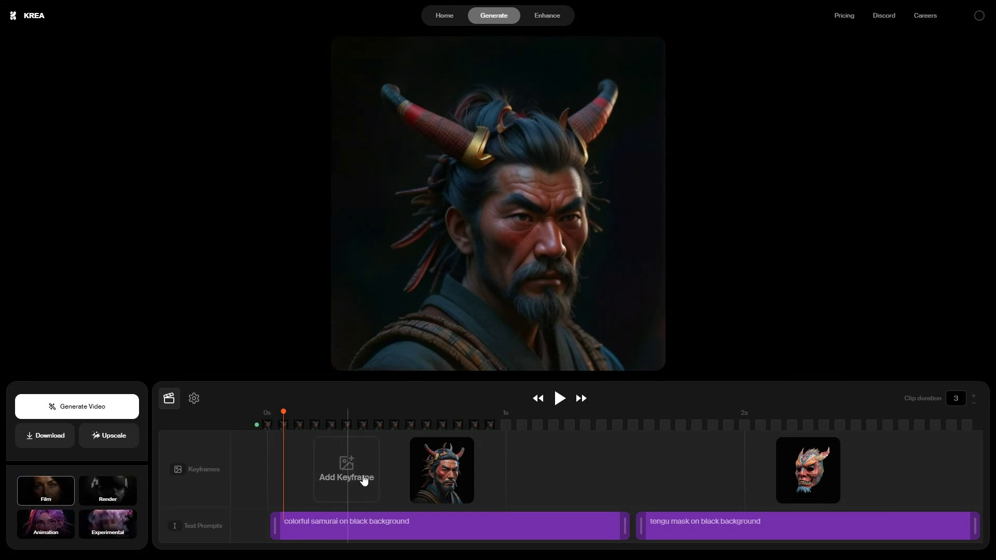
# Adjust the clip duration with the up/down arrows, ending at 4 seconds
pyautogui.click(976, 405)
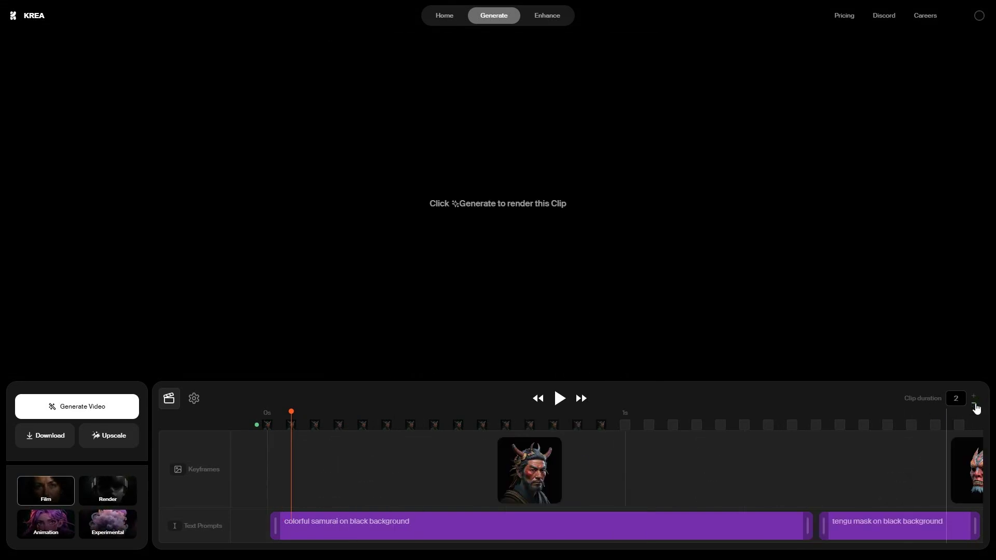
pyautogui.click(972, 398)
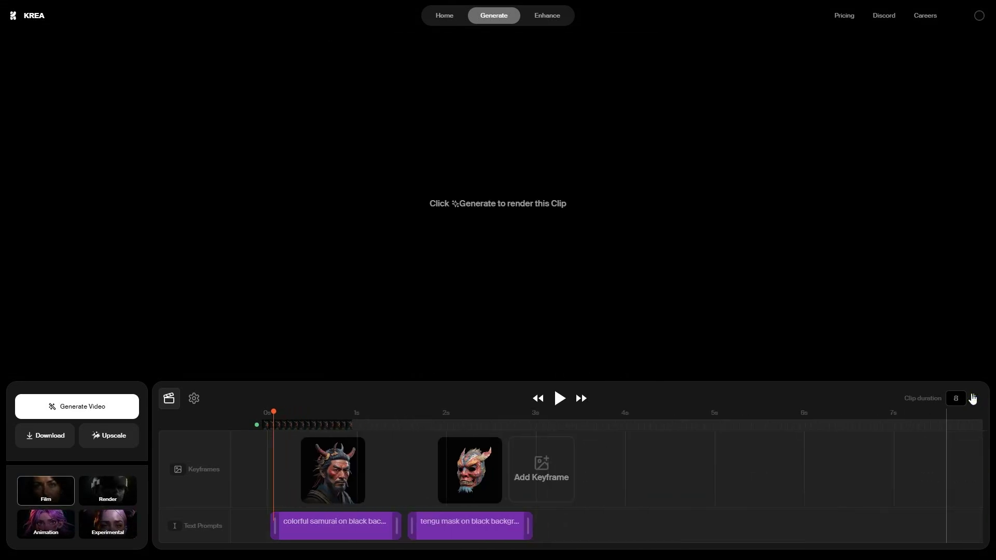
pyautogui.click(974, 406)
pyautogui.click(974, 406)
pyautogui.click(974, 406)
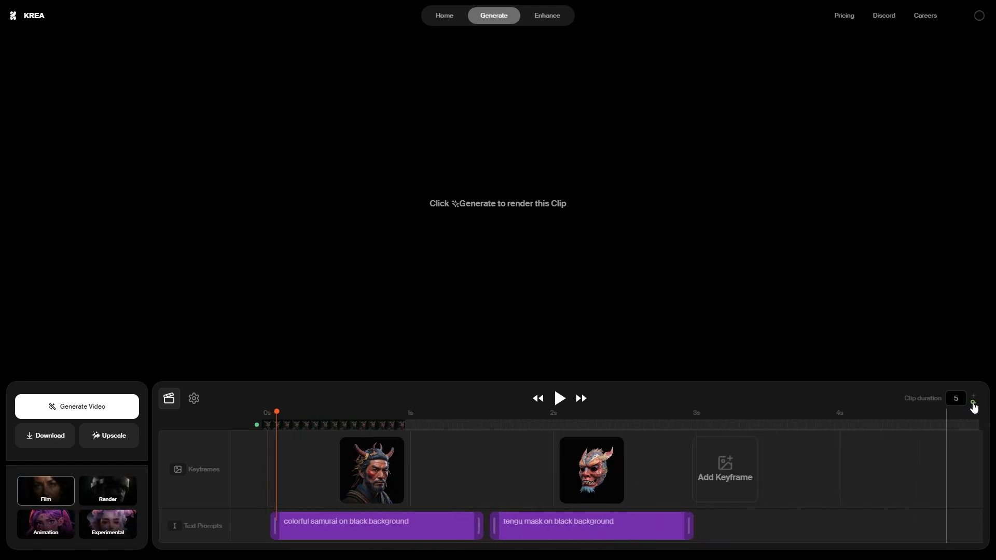
pyautogui.click(974, 406)
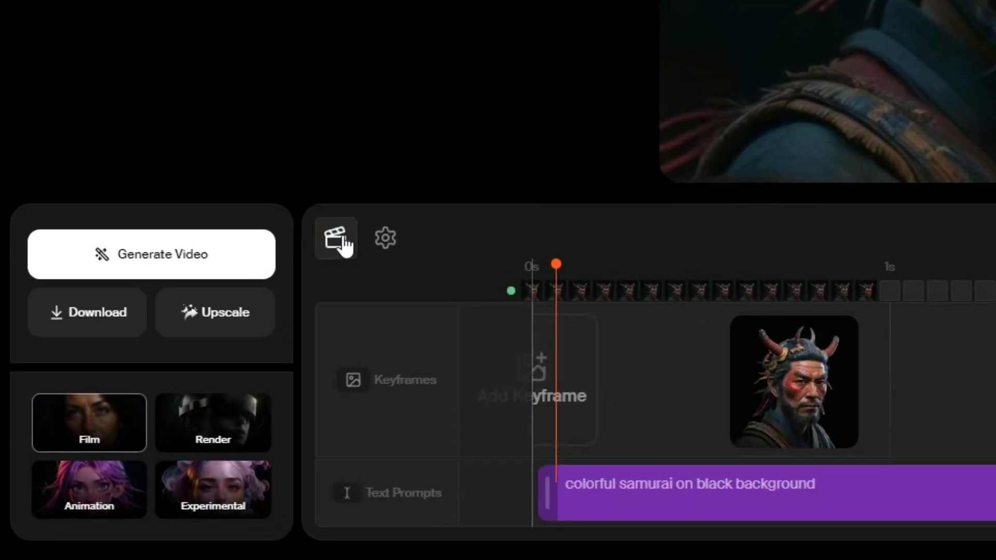
# Set 16:9 aspect ratio and 30% motion intensity, leaving Loop video on after toggling it
pyautogui.click(387, 244)
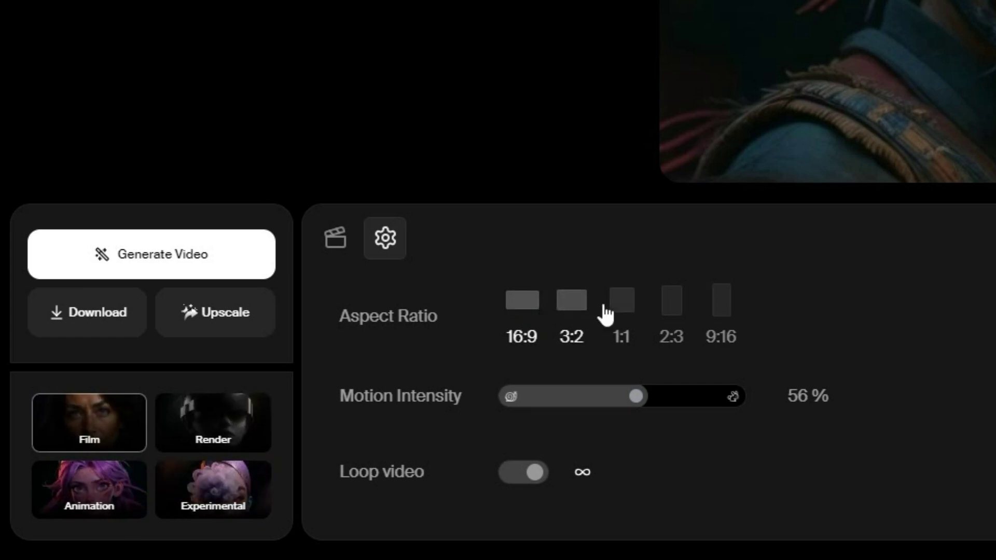
pyautogui.click(530, 300)
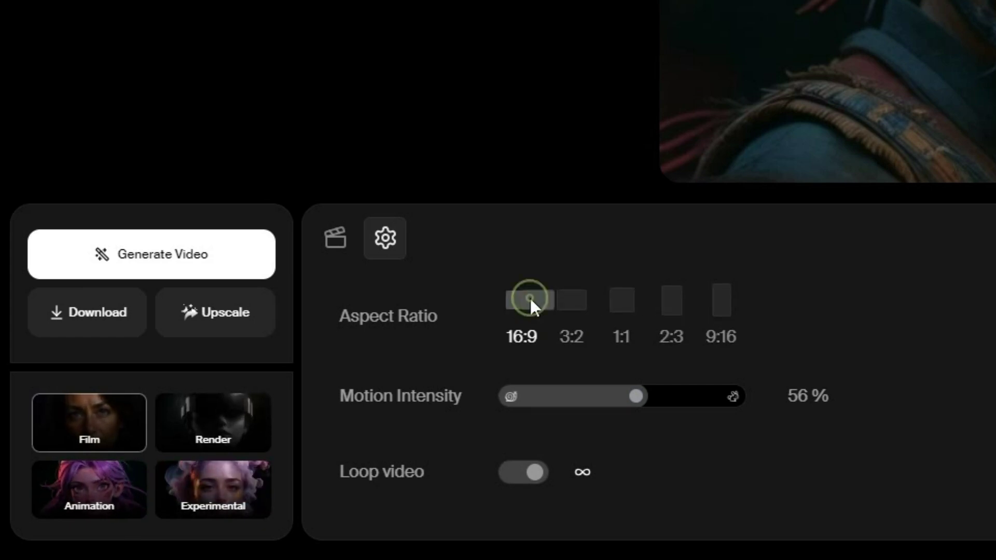
pyautogui.moveTo(640, 402)
pyautogui.mouseDown()
pyautogui.moveTo(550, 406)
pyautogui.moveTo(692, 405)
pyautogui.moveTo(601, 401)
pyautogui.mouseUp()
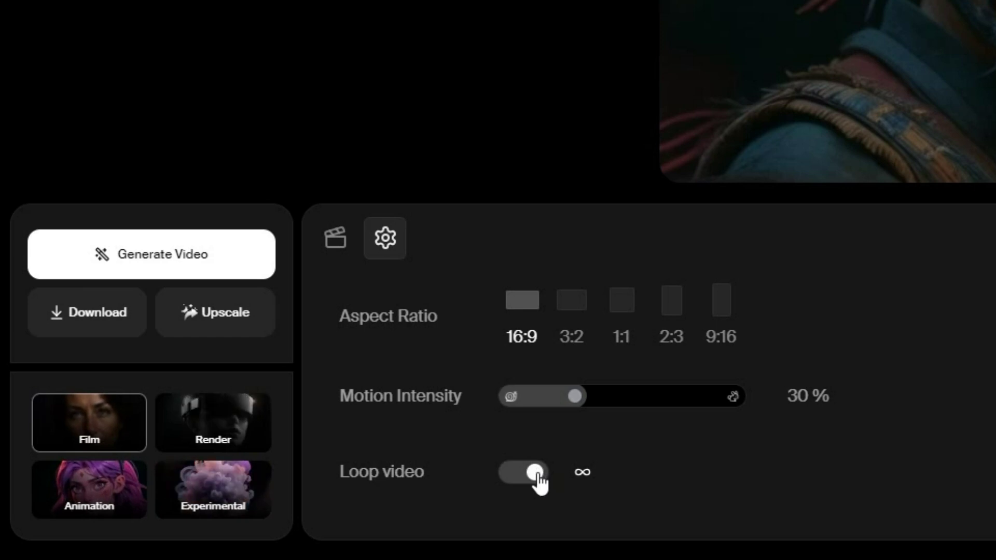
pyautogui.click(582, 477)
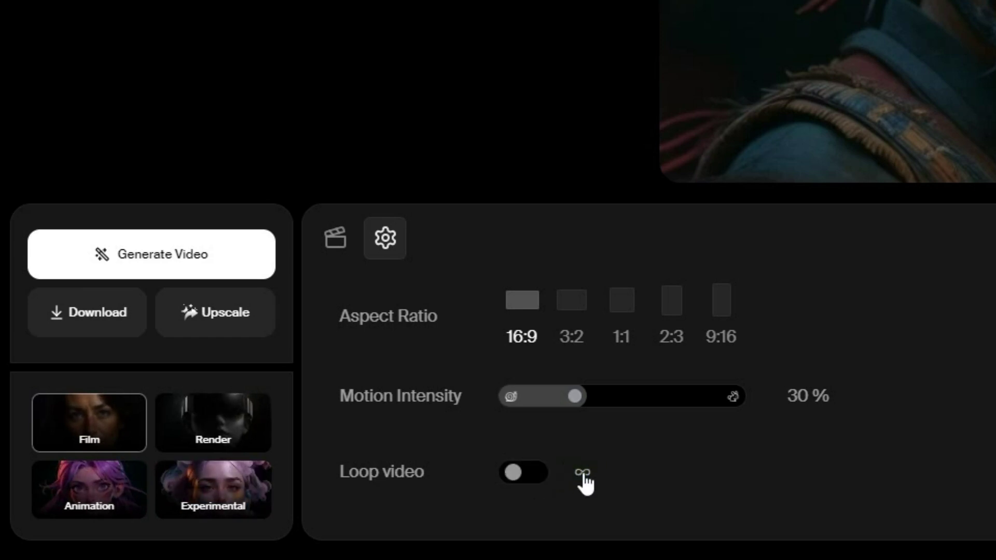
pyautogui.click(583, 476)
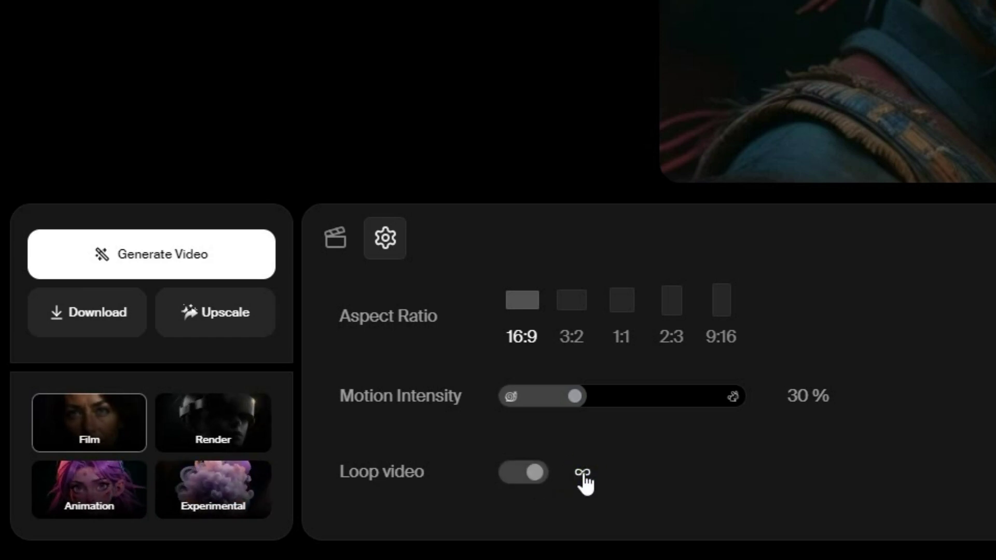
pyautogui.click(583, 476)
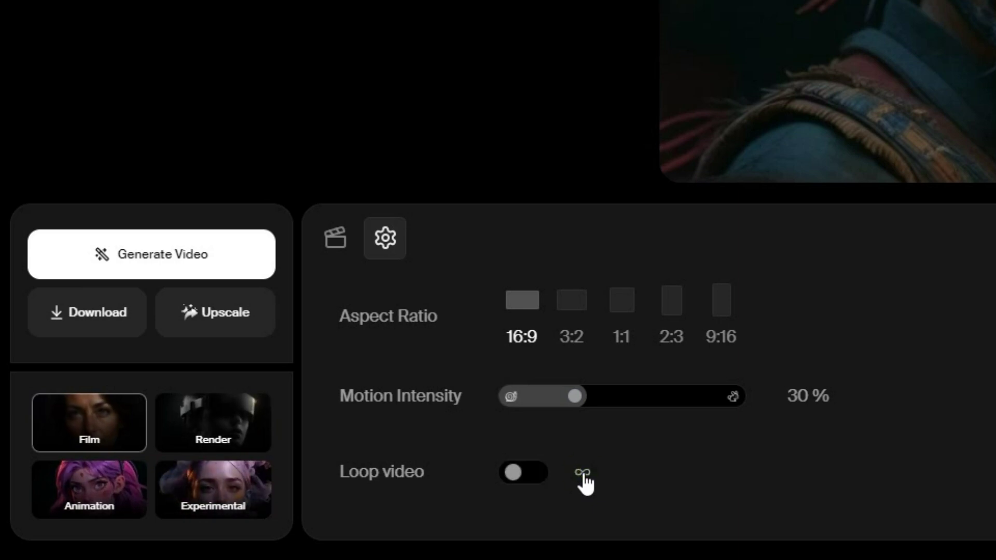
pyautogui.click(583, 476)
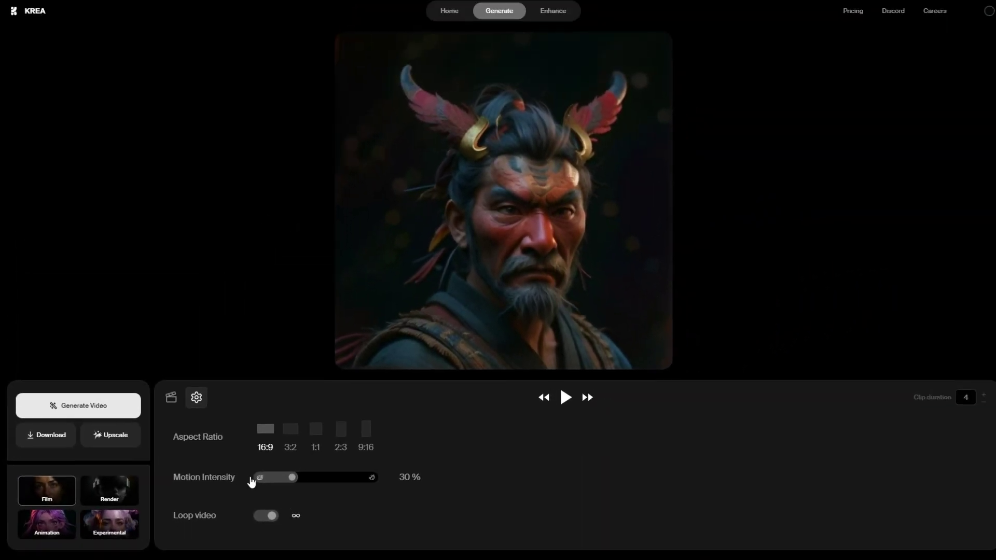
pyautogui.click(170, 401)
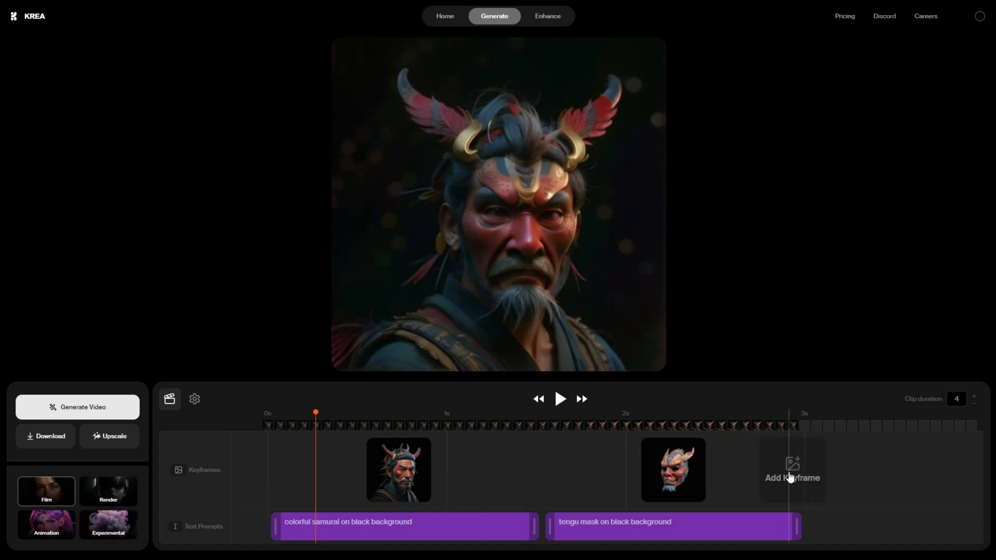
# Play the preview of the samurai morphing into the tengu mask
pyautogui.click(562, 399)
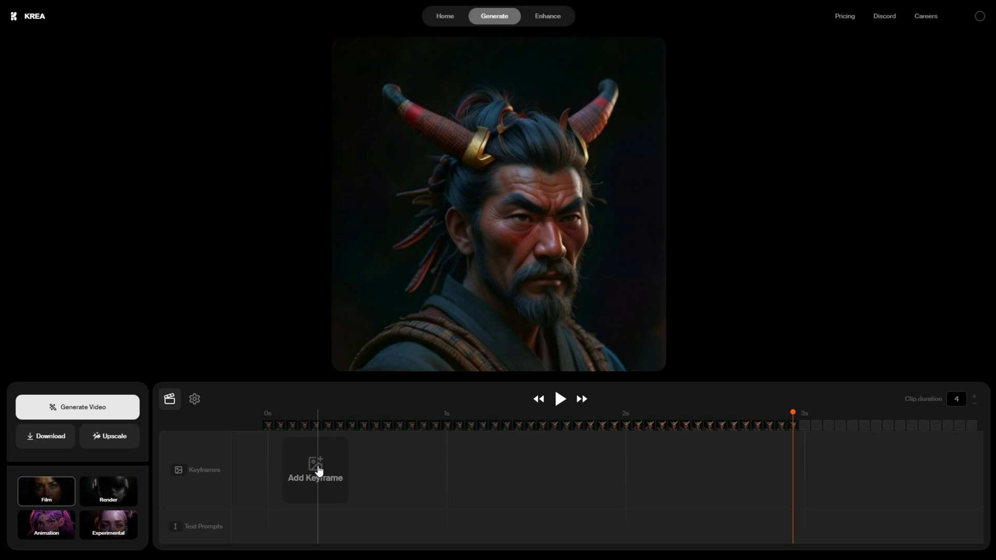
pyautogui.click(318, 465)
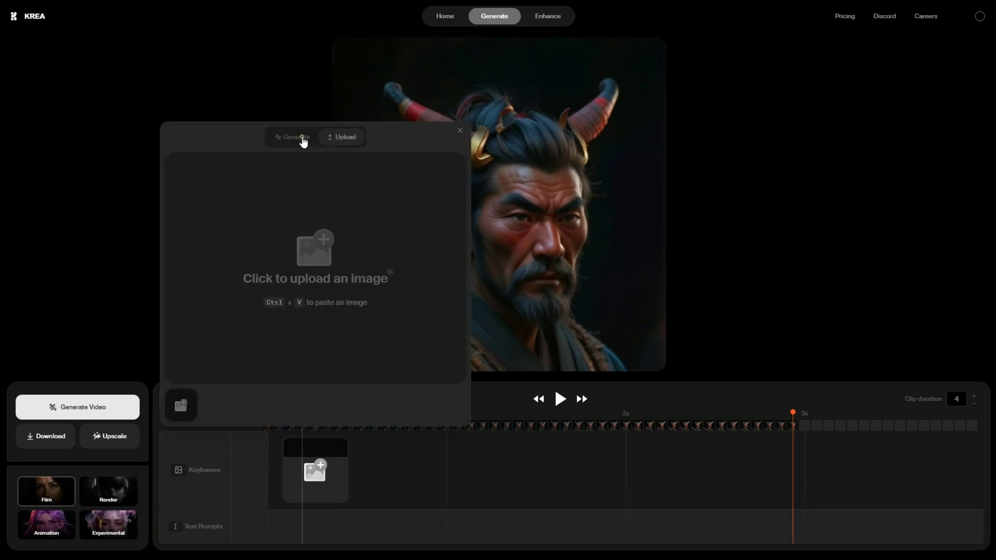
pyautogui.click(303, 139)
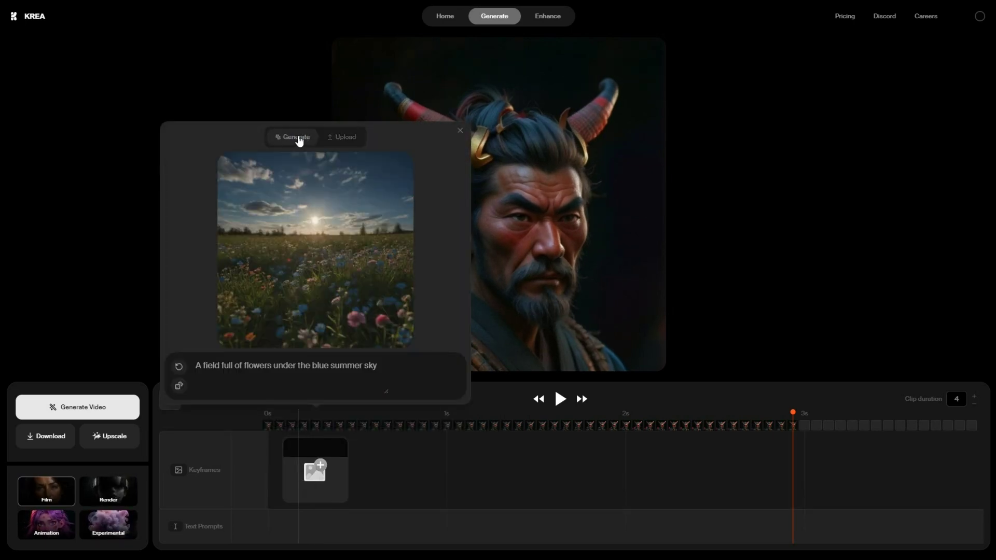
pyautogui.click(343, 137)
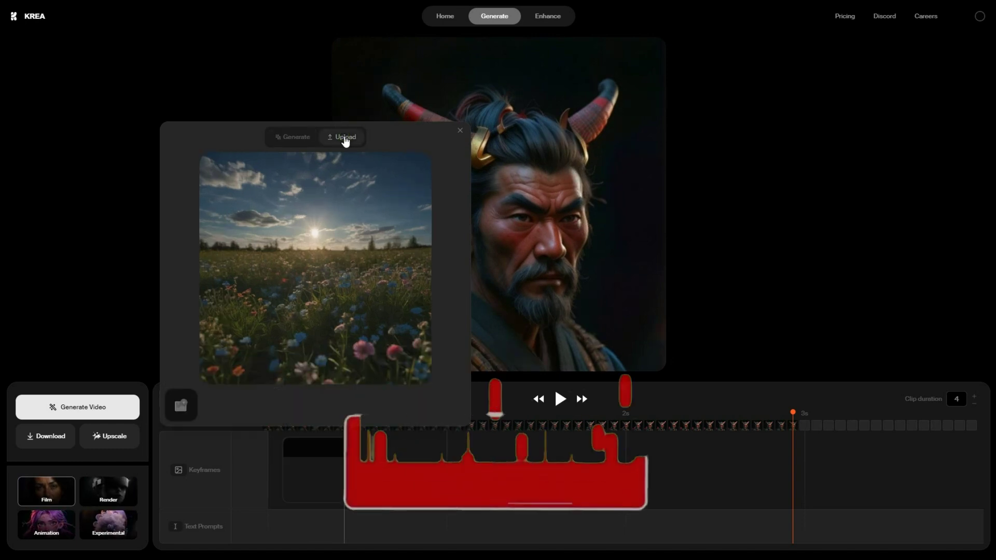
pyautogui.click(184, 410)
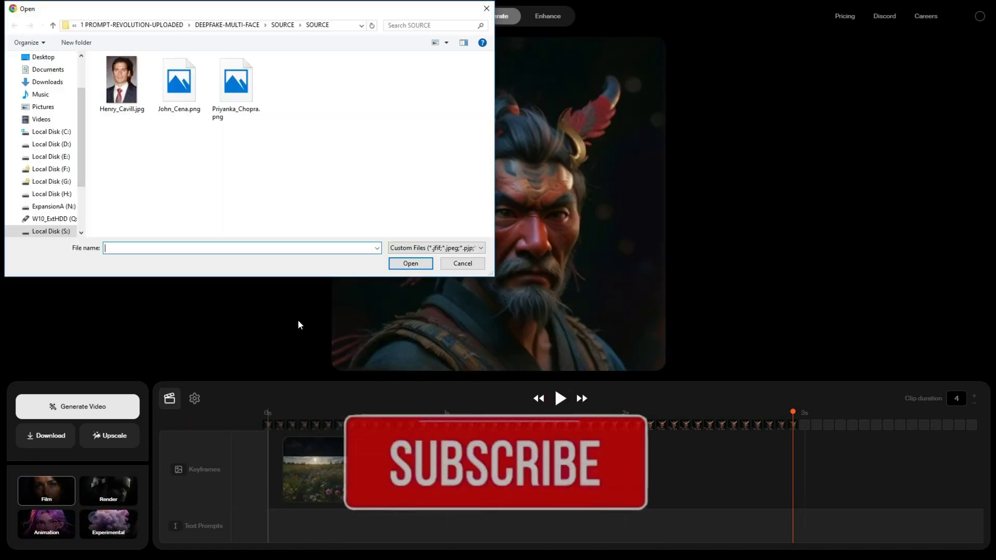
pyautogui.click(463, 265)
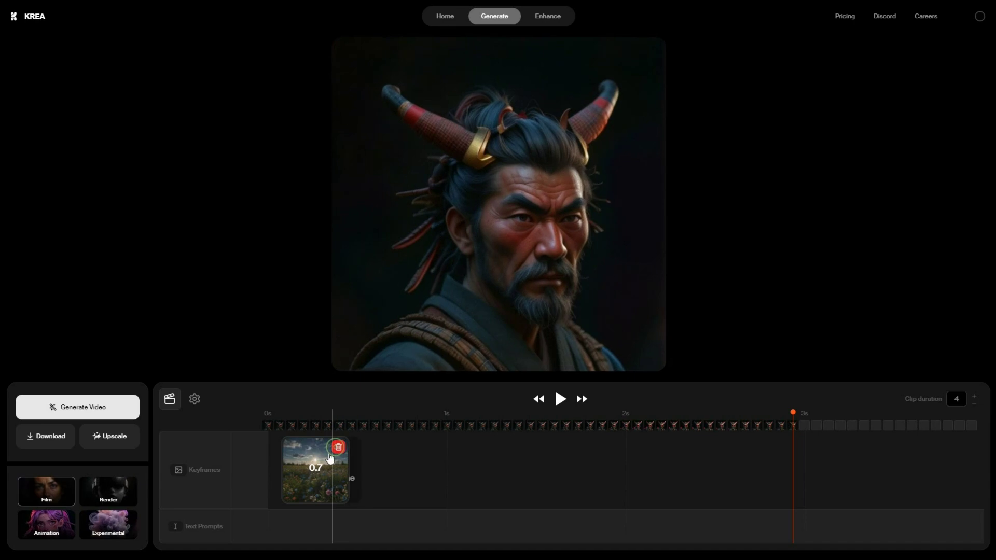
pyautogui.click(338, 448)
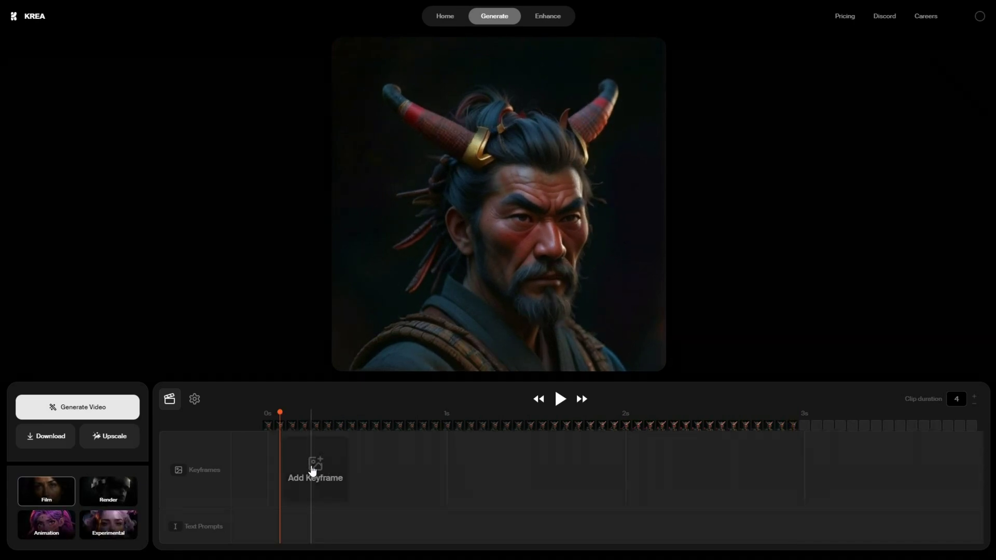
# Add a start keyframe generated from a prompt, removing 'happy' and 'angry' from it
pyautogui.click(310, 466)
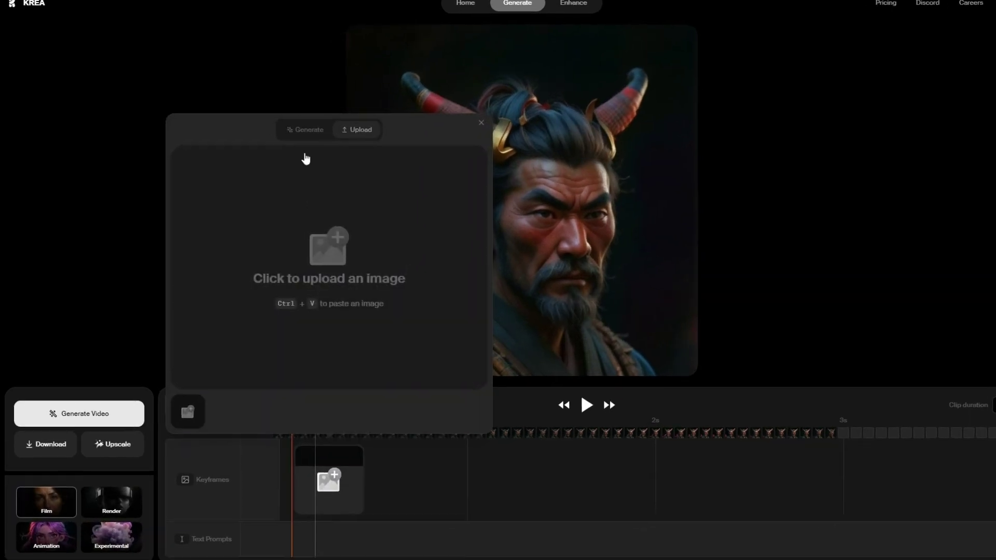
pyautogui.click(293, 137)
pyautogui.moveTo(554, 428); pyautogui.dragTo(296, 419)
pyautogui.write('A woman lo')
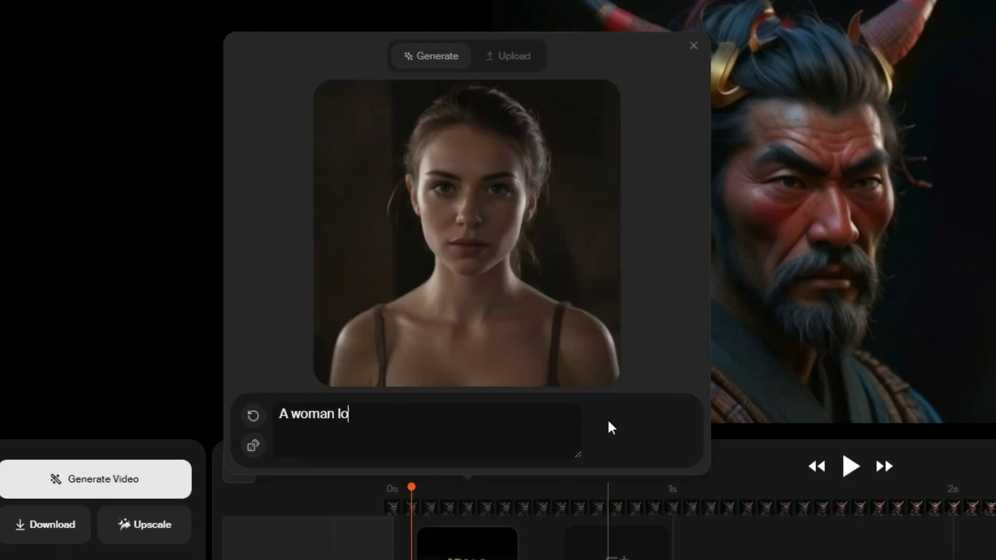
pyautogui.write('oking at the camera ')
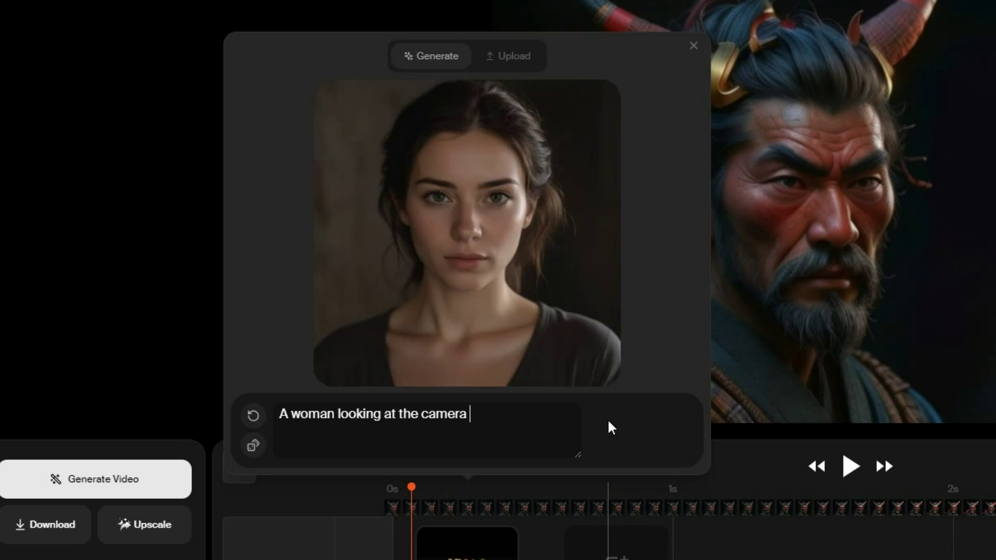
pyautogui.write('happy')
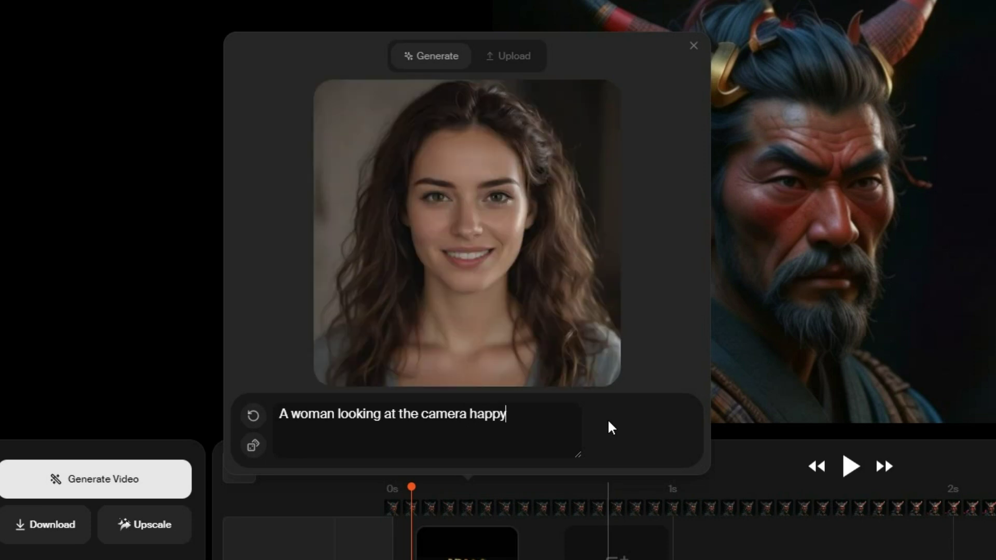
pyautogui.press('BackSpace')
pyautogui.press('BackSpace')
pyautogui.press('BackSpace')
pyautogui.press('BackSpace')
pyautogui.write('sa')
pyautogui.write('d')
pyautogui.press('BackSpace')
pyautogui.press('BackSpace')
pyautogui.press('BackSpace')
pyautogui.write('an')
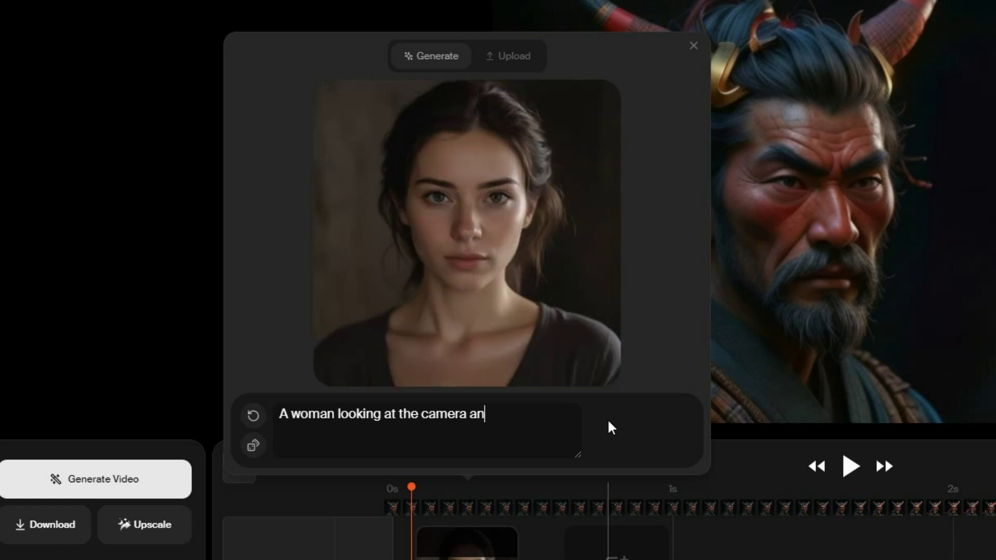
pyautogui.write('gry')
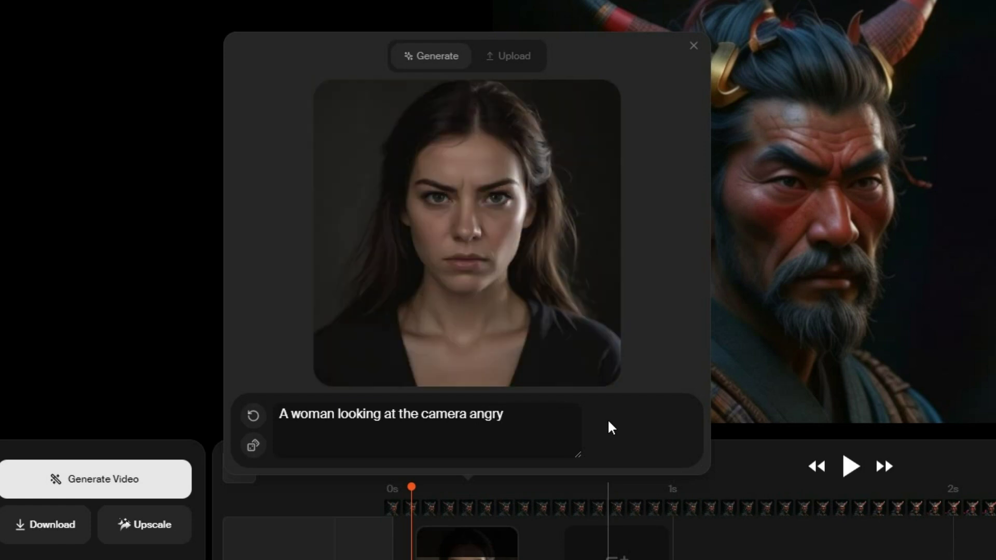
pyautogui.press('BackSpace')
pyautogui.press('BackSpace')
pyautogui.press('BackSpace')
pyautogui.press('BackSpace')
pyautogui.press('BackSpace')
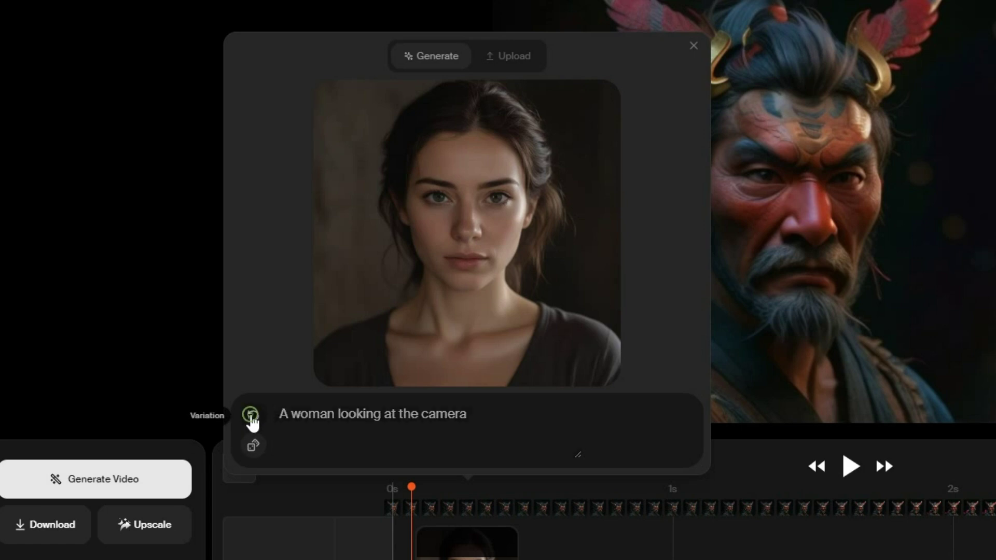
# Regenerate the woman portrait twice and close the keyframe editor
pyautogui.click(253, 421)
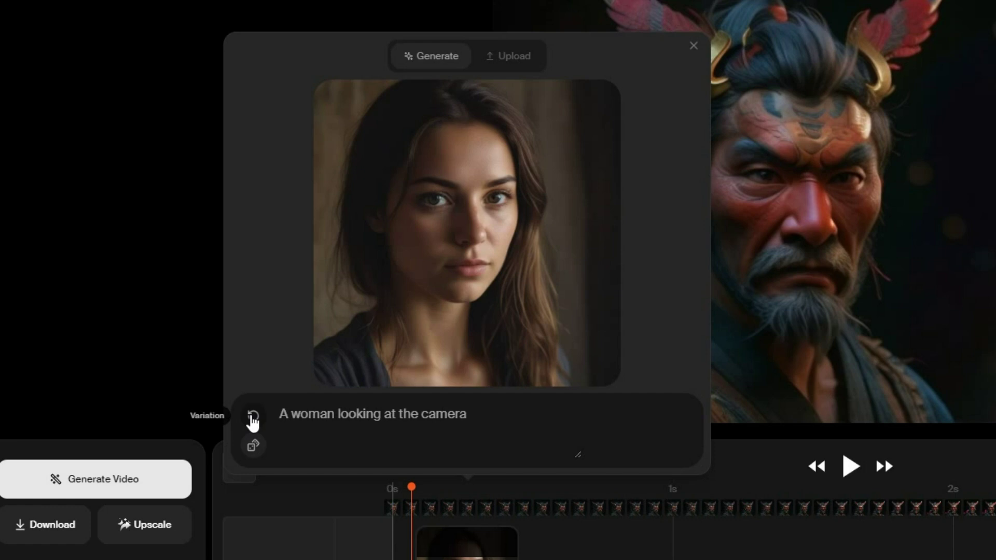
pyautogui.click(253, 422)
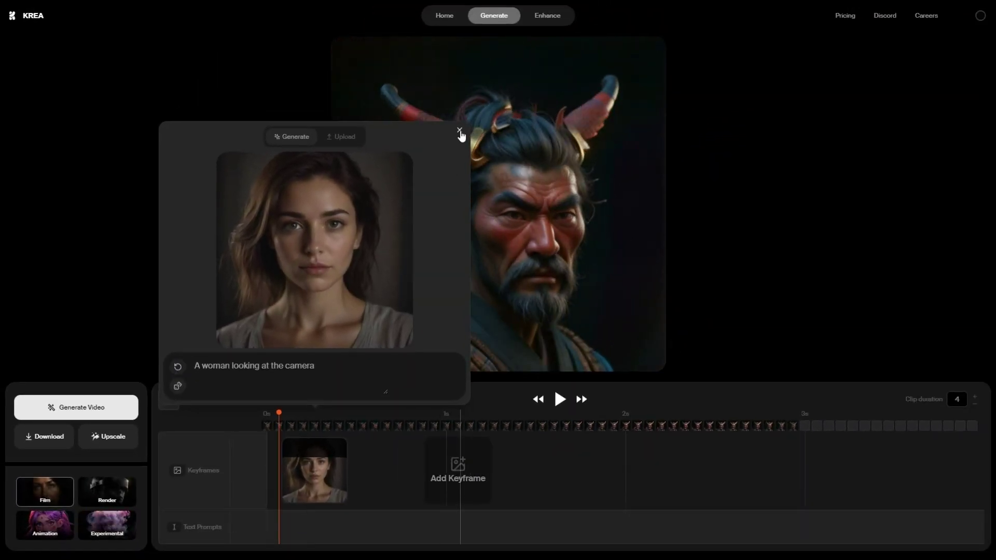
pyautogui.click(460, 132)
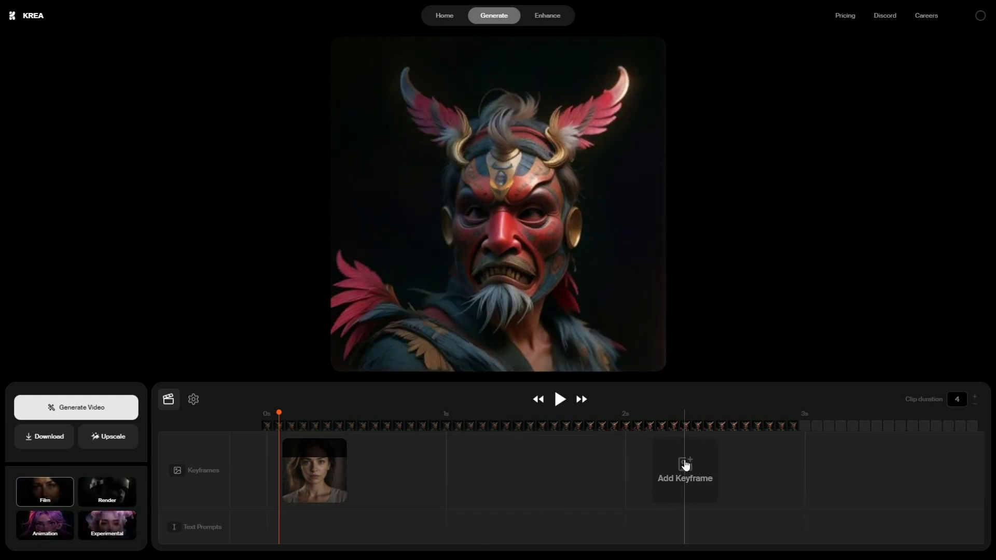
# Add a keyframe near 2 s and cycle through six portrait variations, keeping the last
pyautogui.click(685, 466)
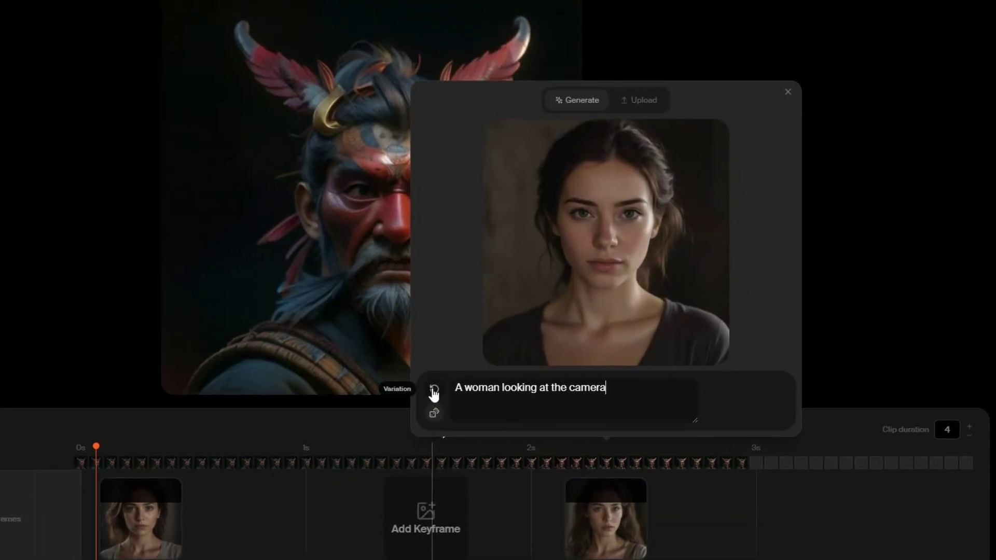
pyautogui.click(380, 400)
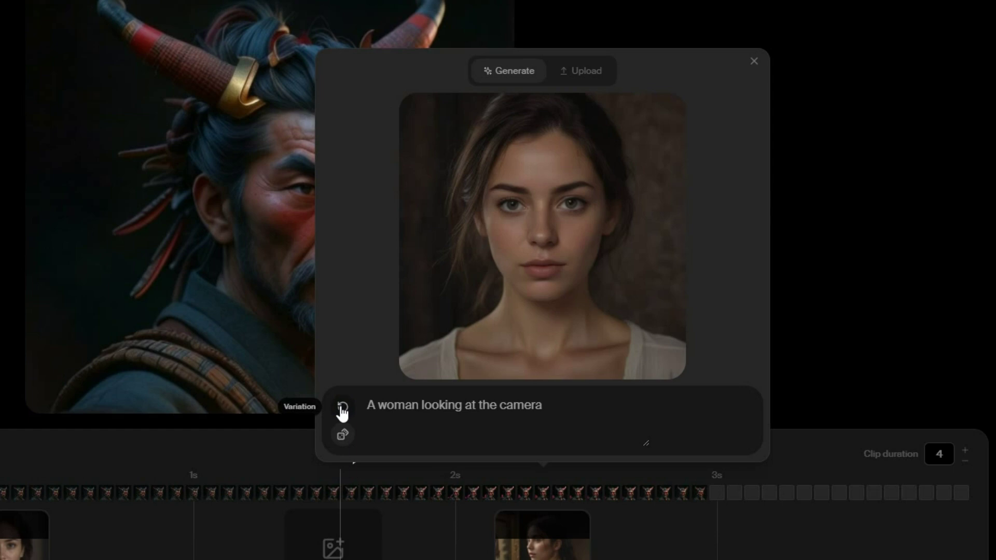
pyautogui.click(343, 411)
pyautogui.click(343, 411)
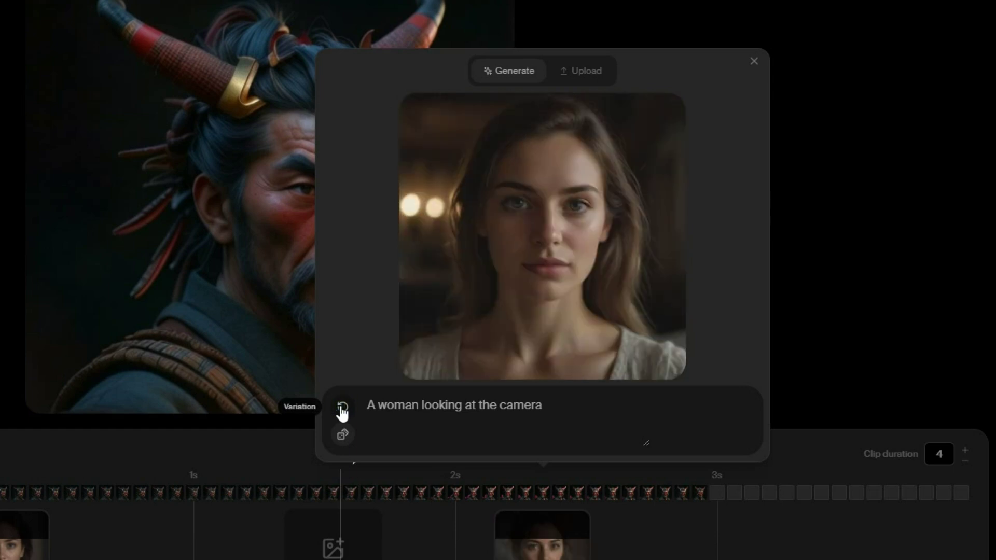
pyautogui.click(342, 411)
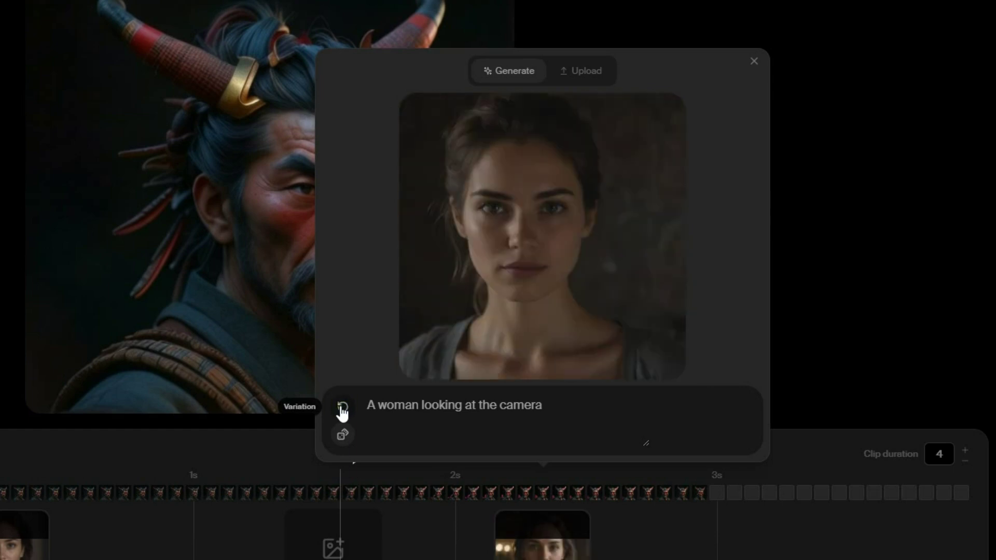
pyautogui.click(343, 411)
pyautogui.click(343, 411)
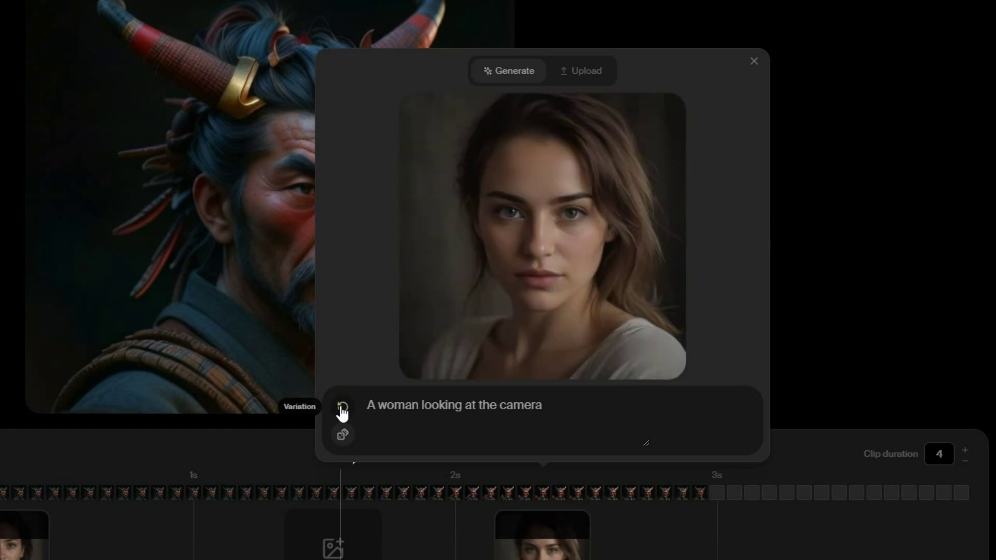
pyautogui.click(753, 61)
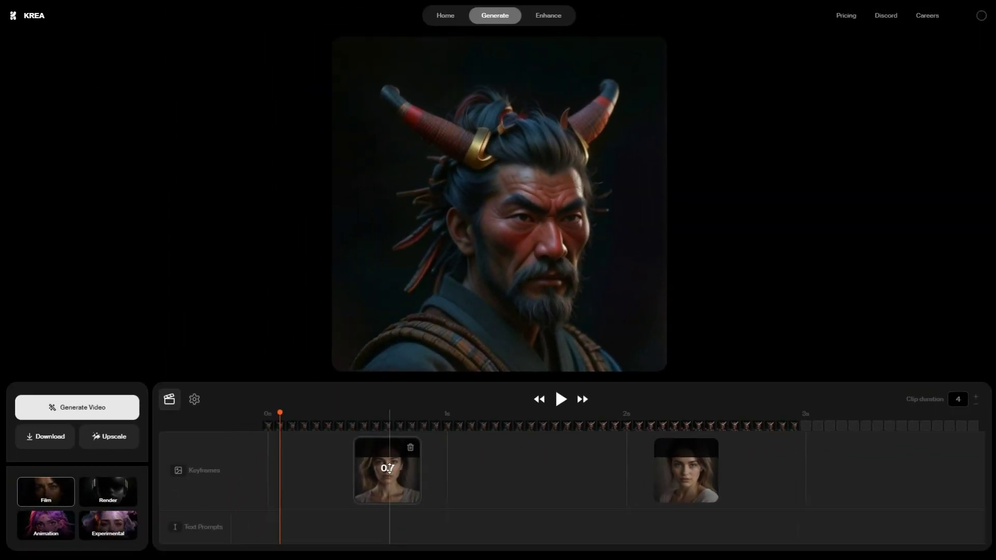
pyautogui.moveTo(699, 470)
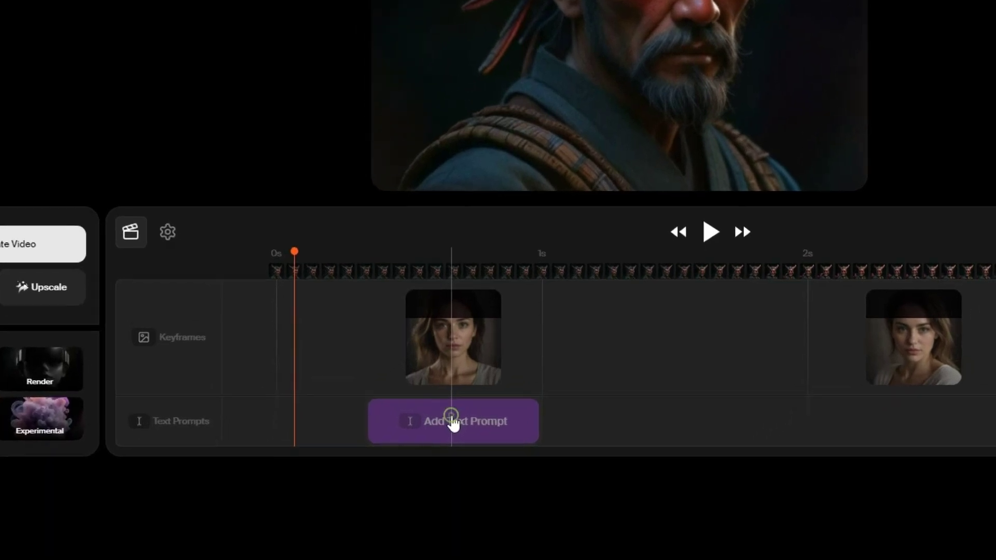
# Add the 'camera zooming in, hair moving in the wind' prompt spanning 0 to about 1.8 s
pyautogui.click(452, 421)
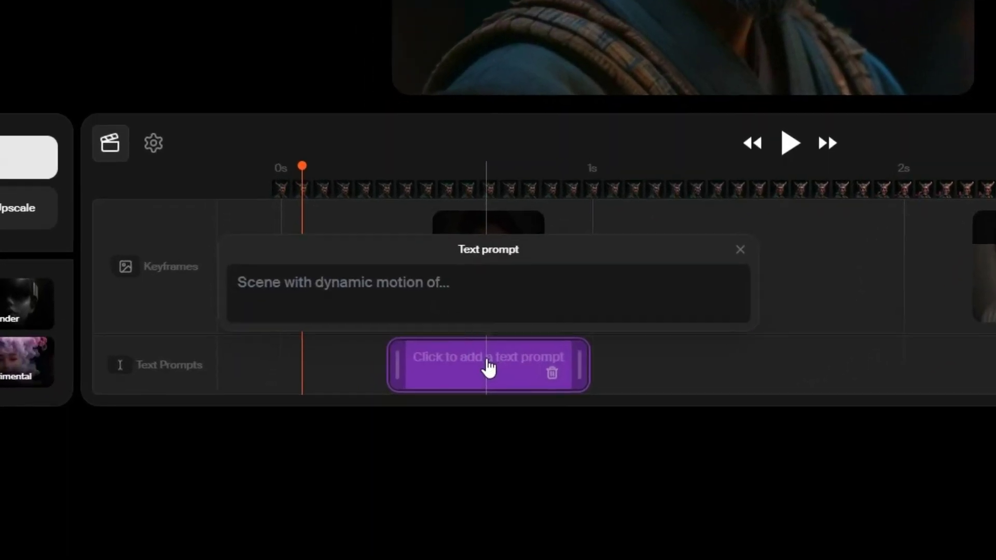
pyautogui.write('camera zooming in, hair moving in the wind,')
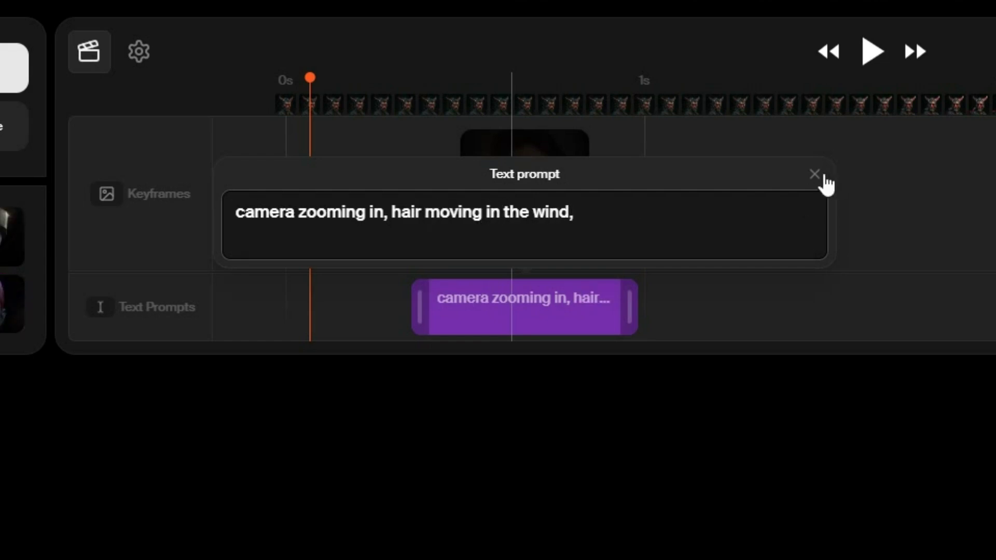
pyautogui.click(824, 175)
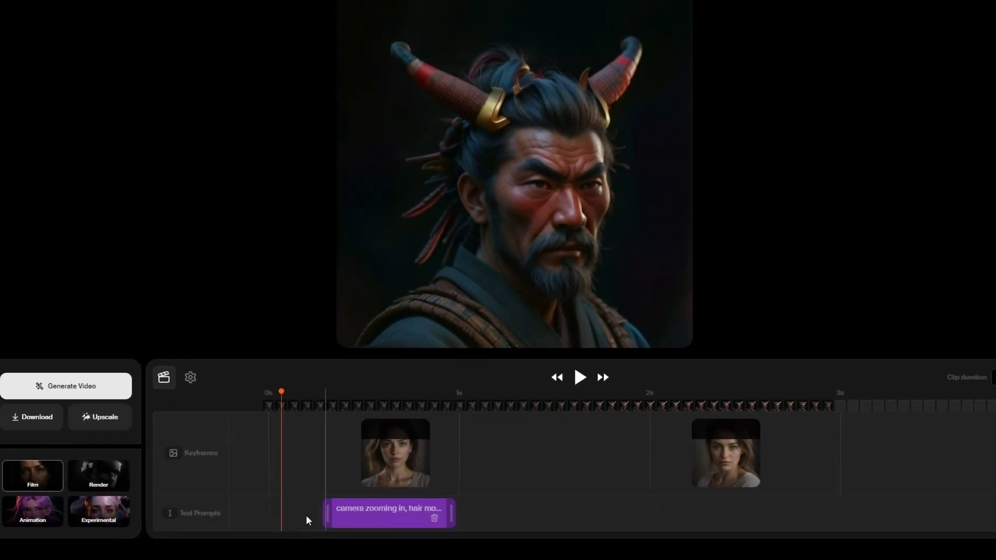
pyautogui.moveTo(307, 521); pyautogui.dragTo(273, 527)
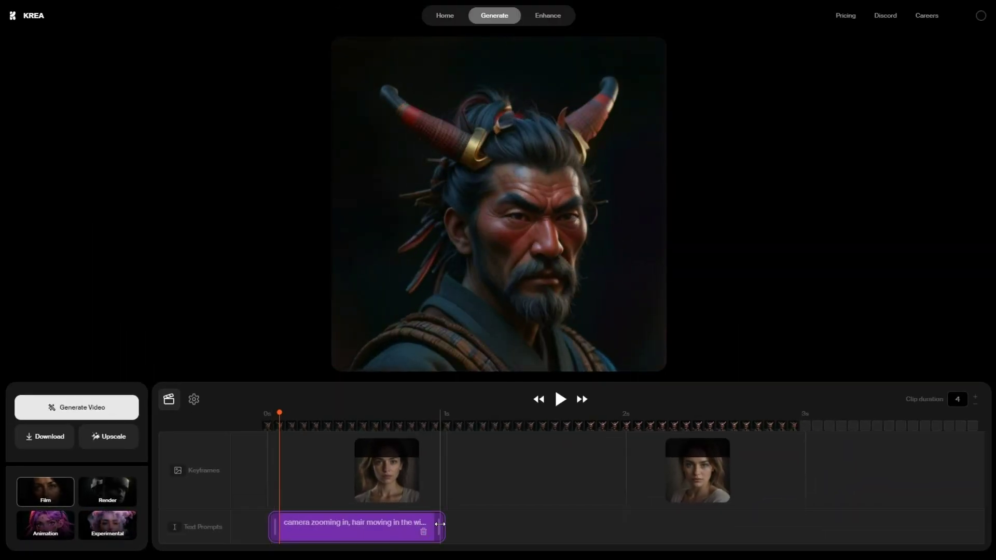
pyautogui.moveTo(440, 525); pyautogui.dragTo(621, 524)
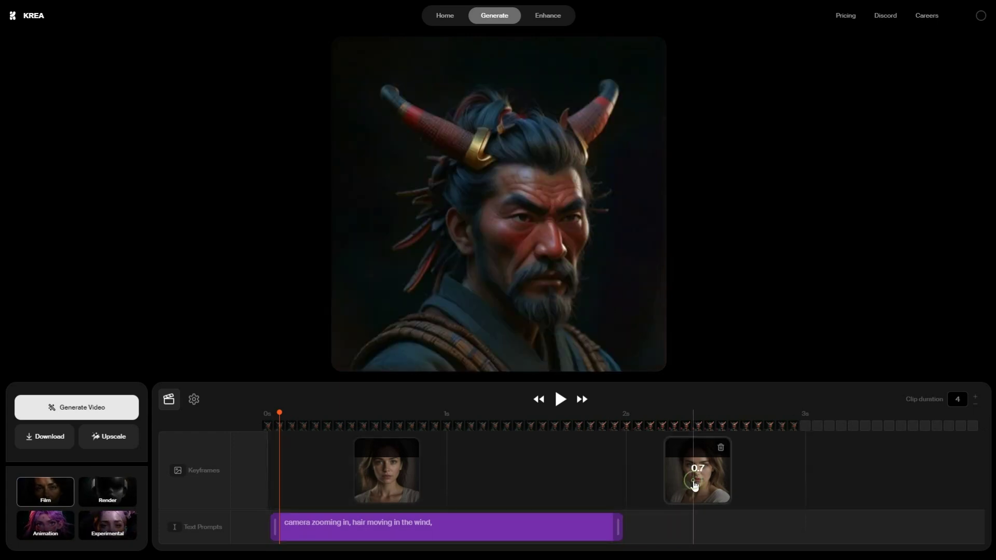
# Generate two more variations of the second portrait keyframe
pyautogui.click(696, 469)
pyautogui.click(561, 367)
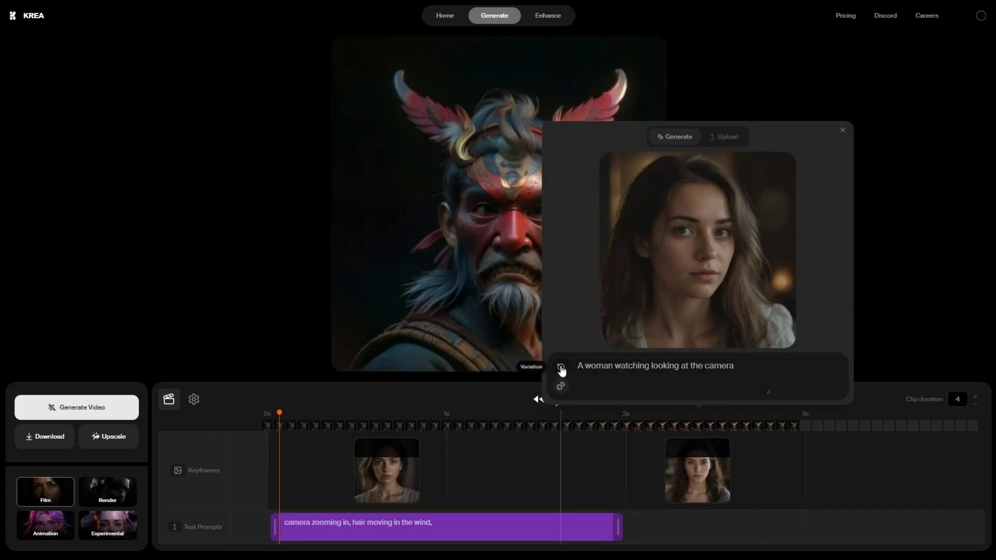
pyautogui.click(843, 130)
# Add the 'turning towards the left' prompt and stretch it to the clip's end
pyautogui.click(706, 535)
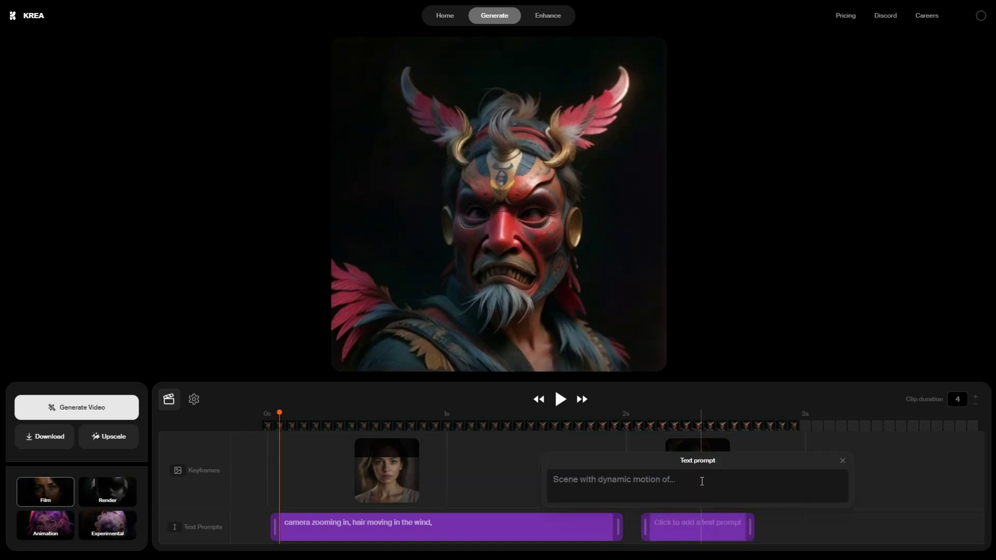
pyautogui.write('turning towards the left')
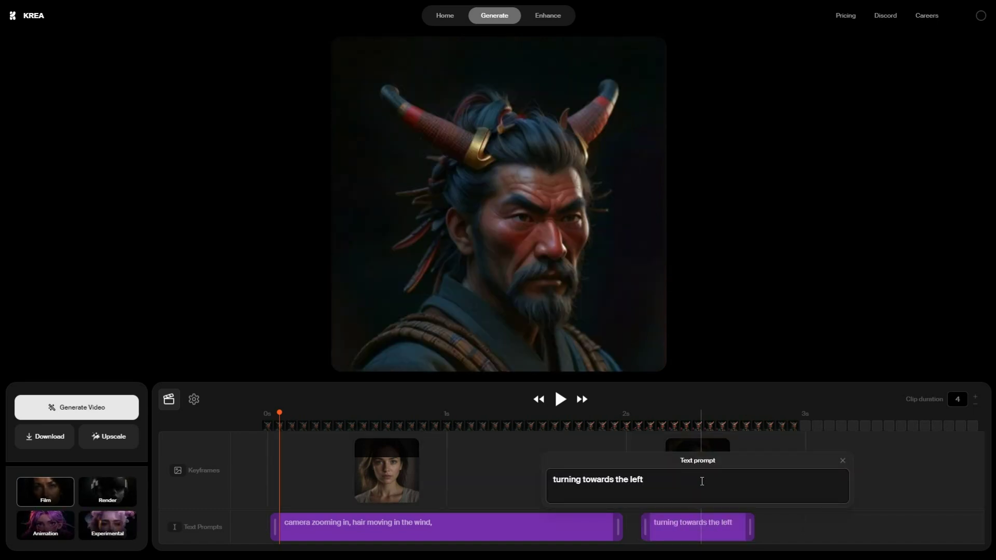
pyautogui.click(843, 459)
pyautogui.moveTo(751, 529); pyautogui.dragTo(824, 528)
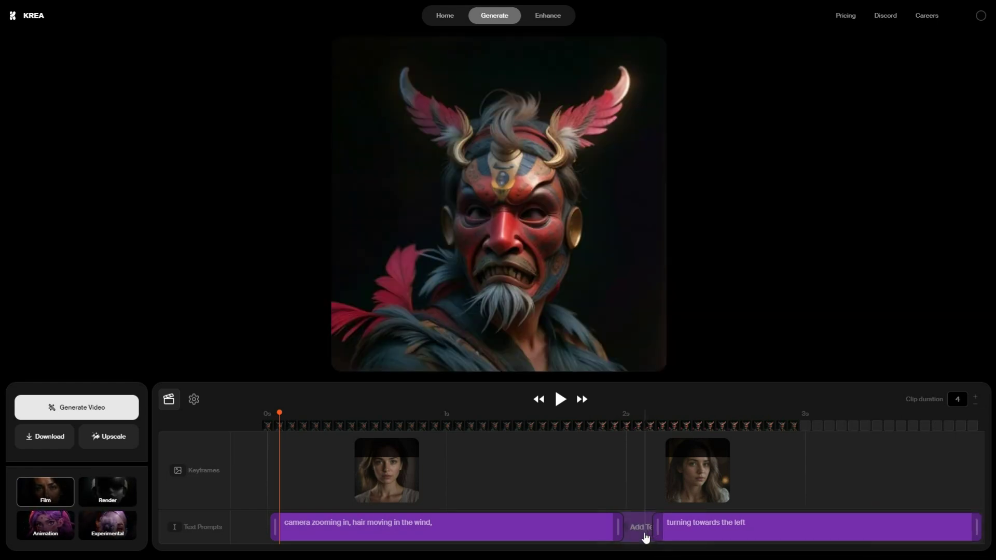
pyautogui.click(716, 527)
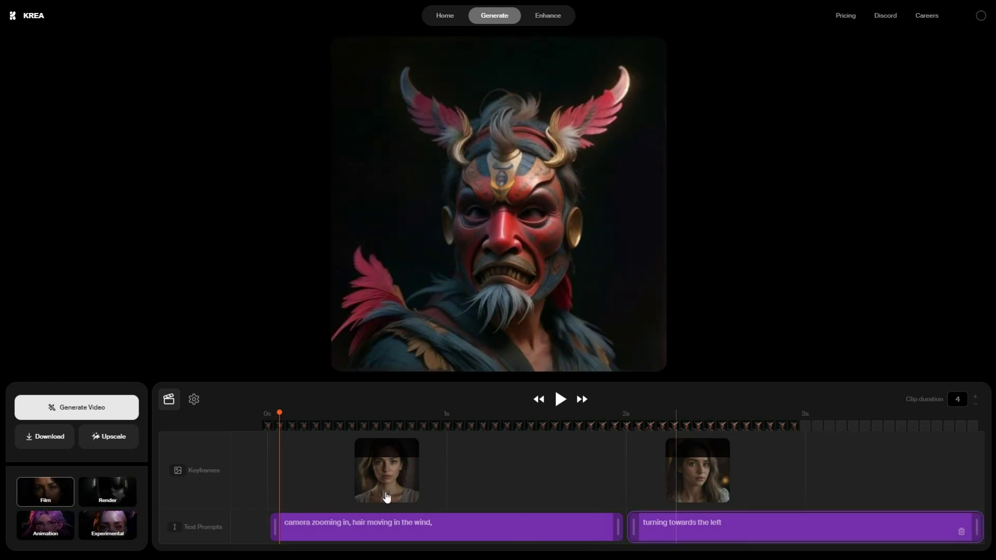
pyautogui.click(99, 413)
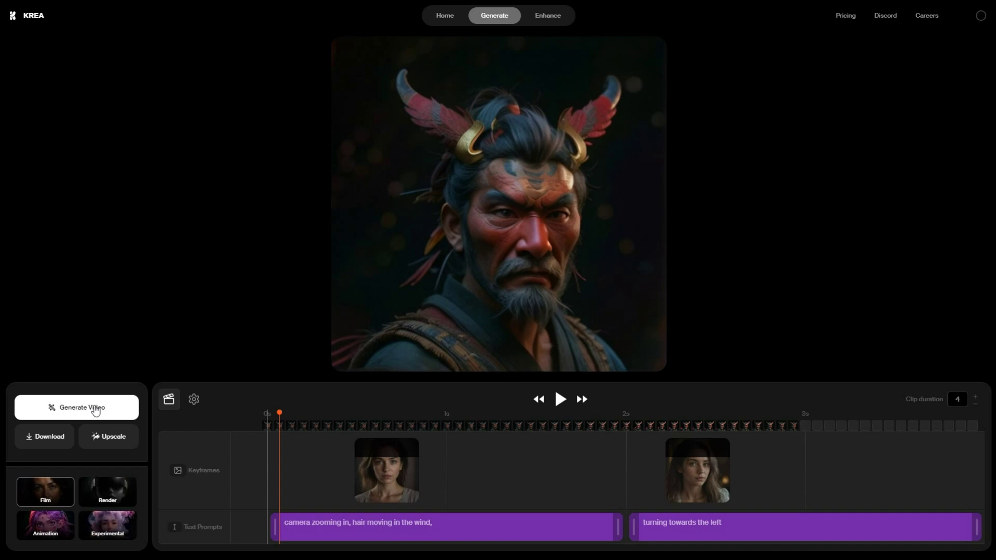
# Start rendering the woman portrait video
pyautogui.click(96, 410)
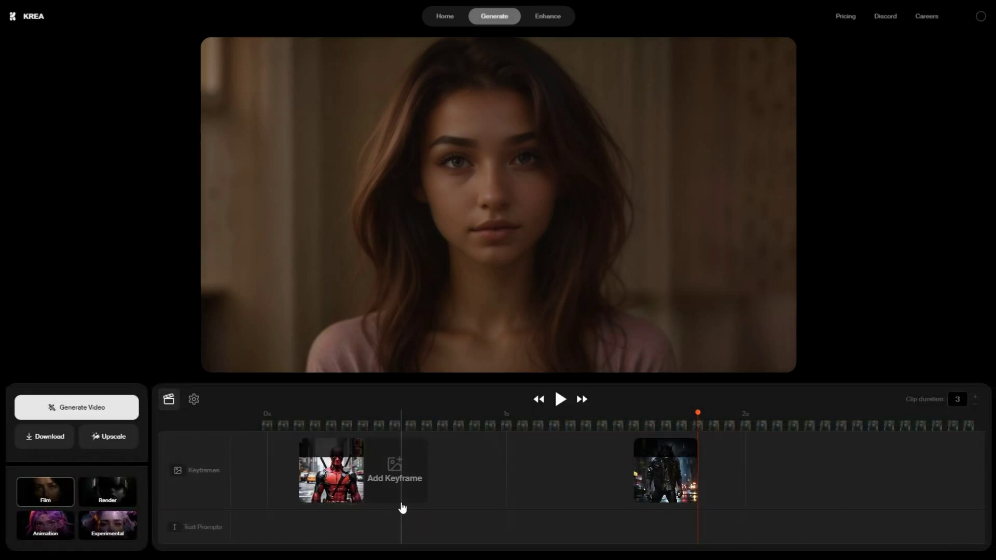
# Inspect the uploaded Deadpool and werewolf keyframe images
pyautogui.click(339, 480)
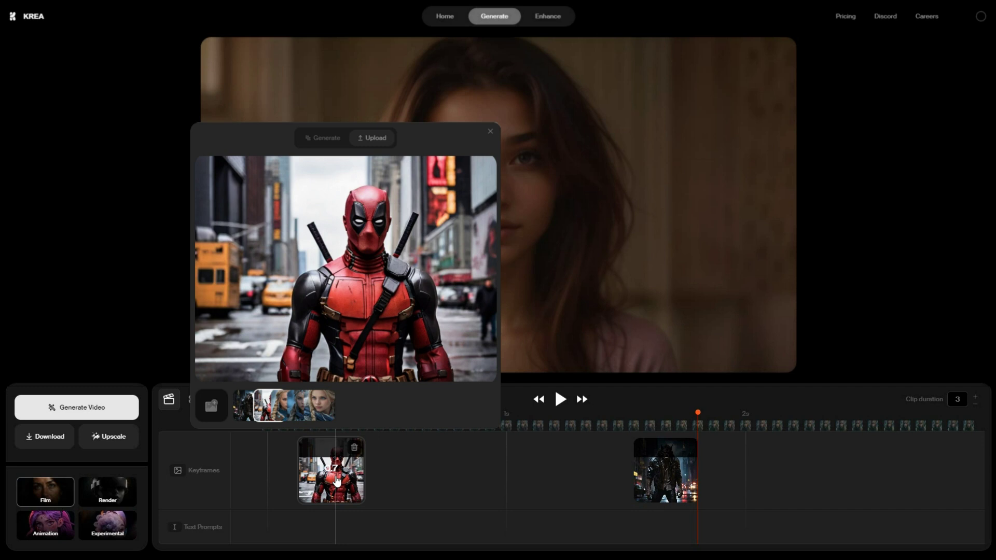
pyautogui.click(671, 486)
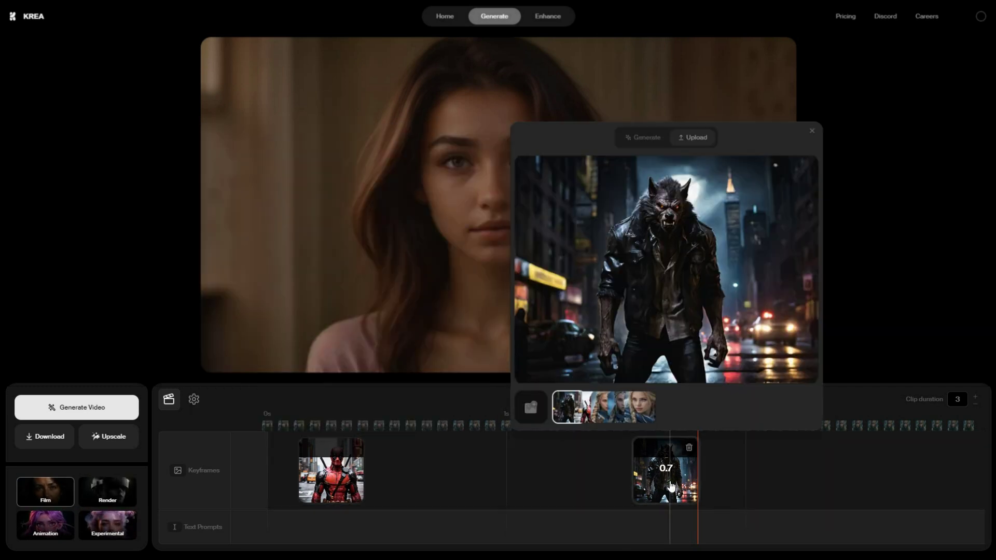
pyautogui.click(671, 488)
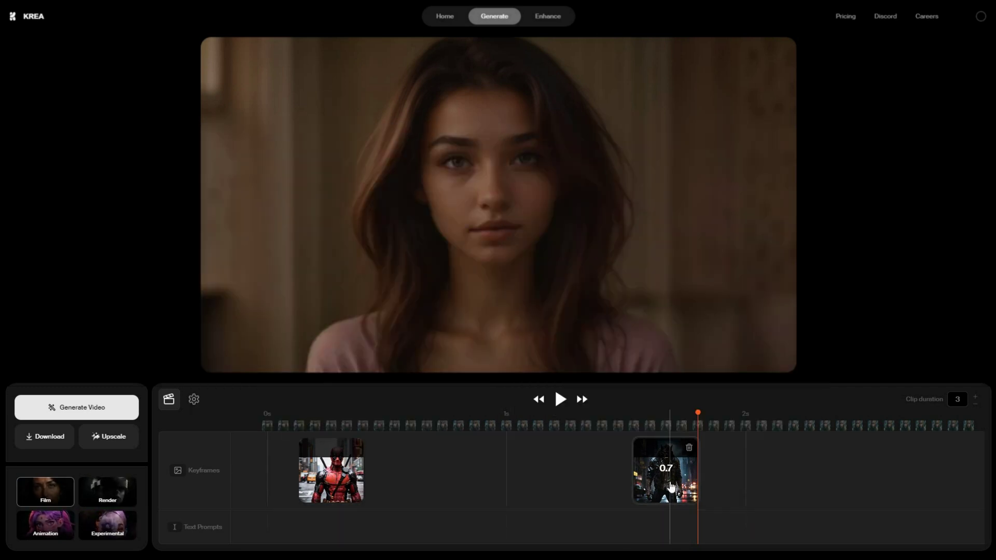
# Add 'Deadpool' and 'Werewolf' prompts under their keyframes and start the render
pyautogui.click(345, 530)
pyautogui.write('Dead pool')
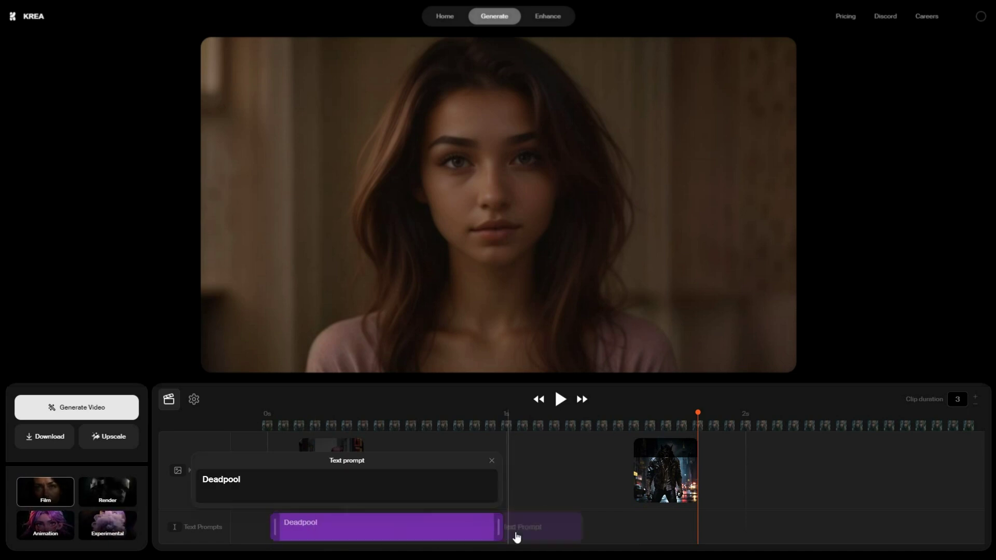
pyautogui.click(517, 537)
pyautogui.click(683, 534)
pyautogui.write('Werewolf')
pyautogui.press('Return')
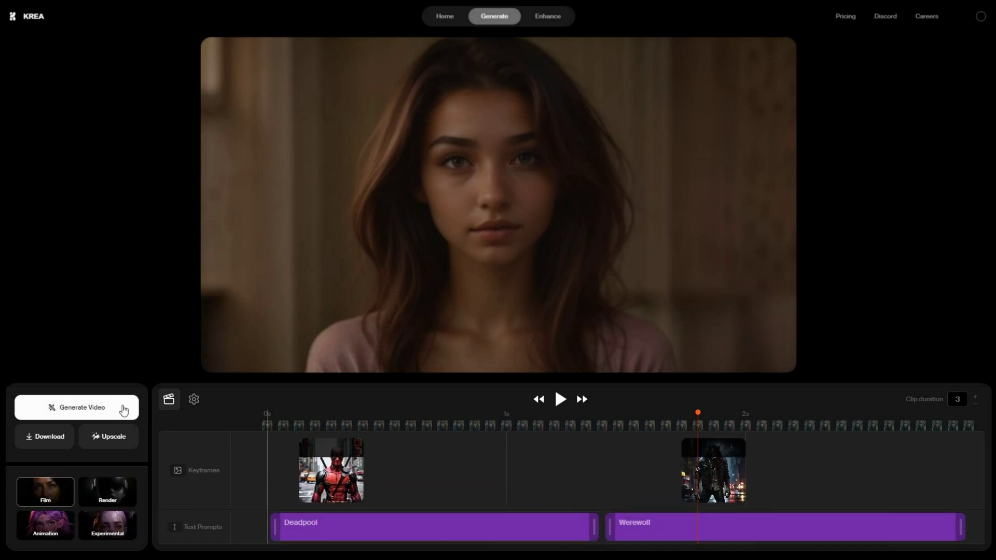
pyautogui.click(123, 410)
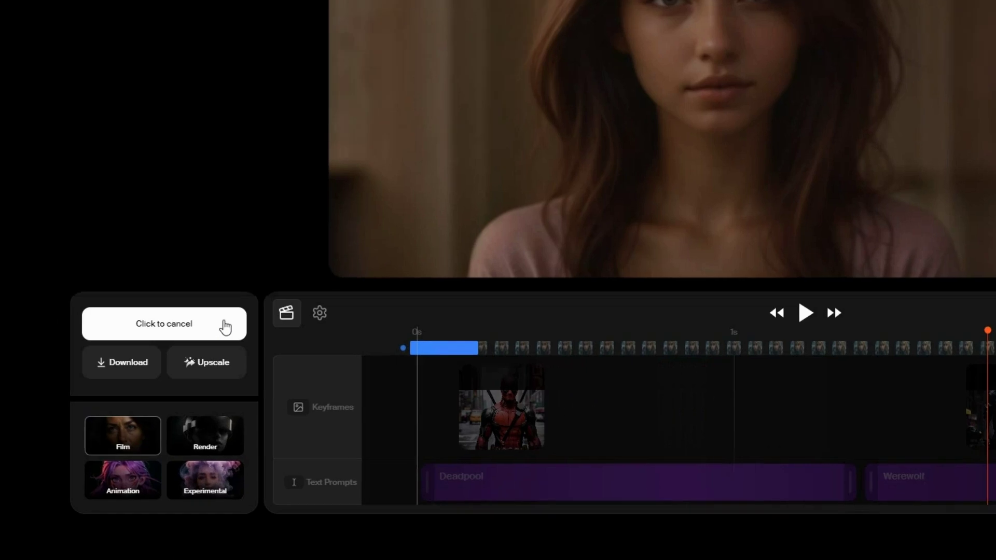